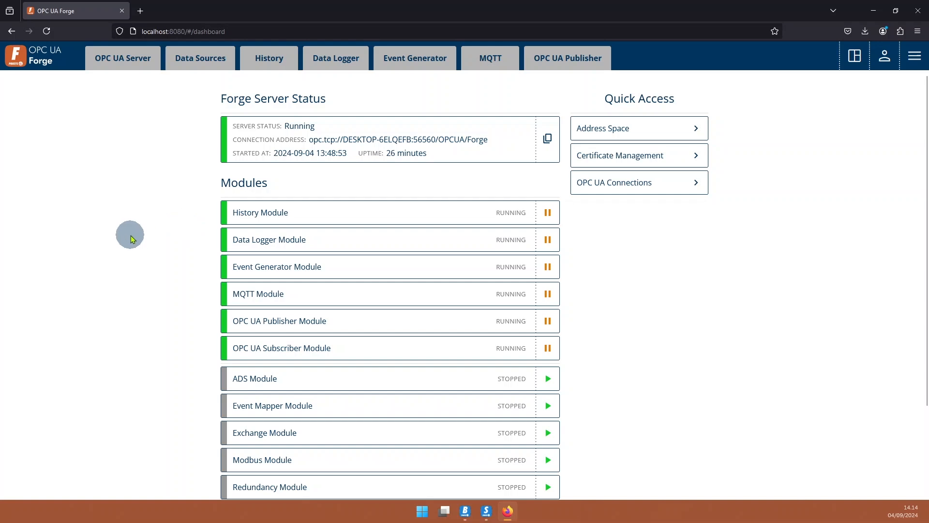
Start the Exchange Module from the list of stopped modules on the dashboard.
scroll(130, 236, "down", 3)
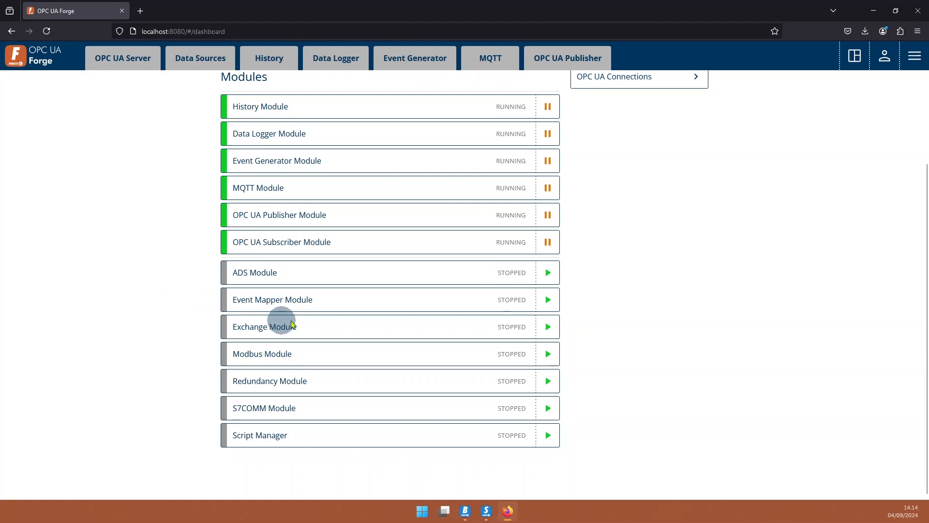
left_click(547, 327)
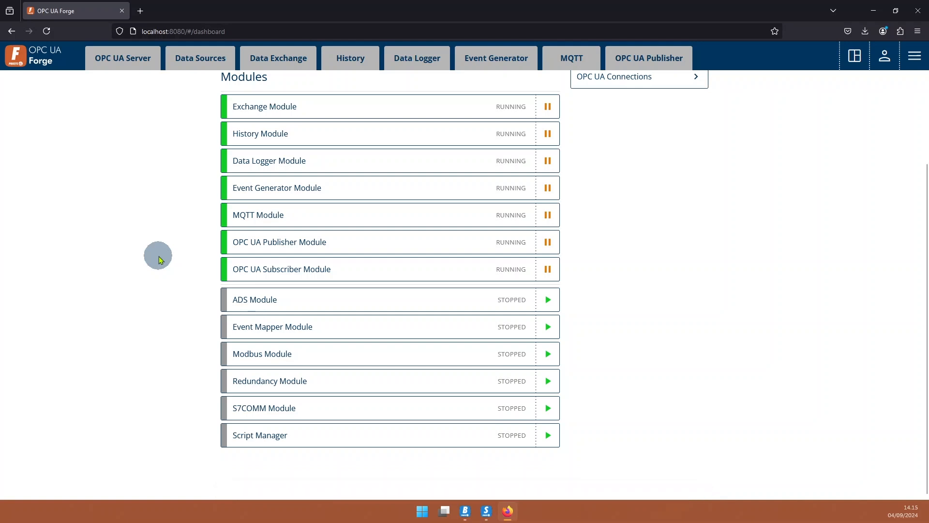
scroll(158, 256, "up", 3)
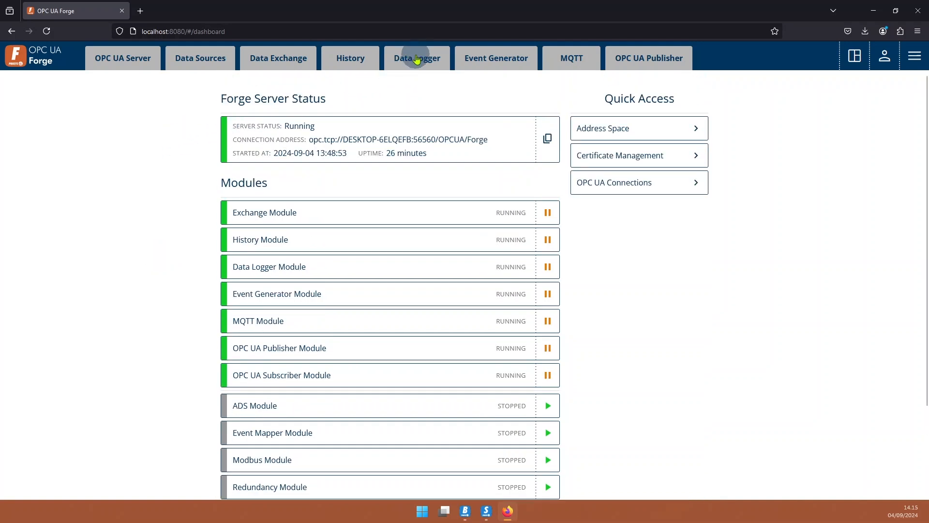
Add a new data exchanger named DataExchanger in the Data Exchange section.
left_click(289, 59)
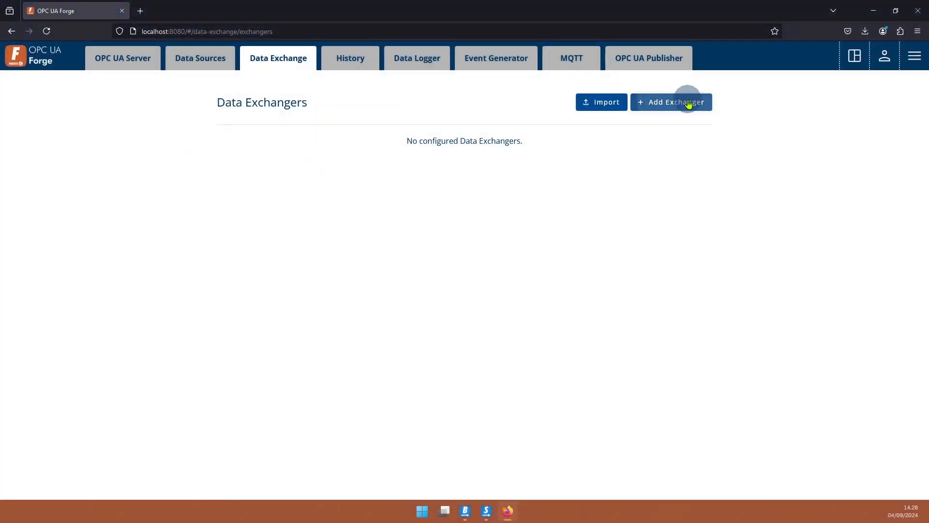
left_click(688, 104)
left_click(385, 191)
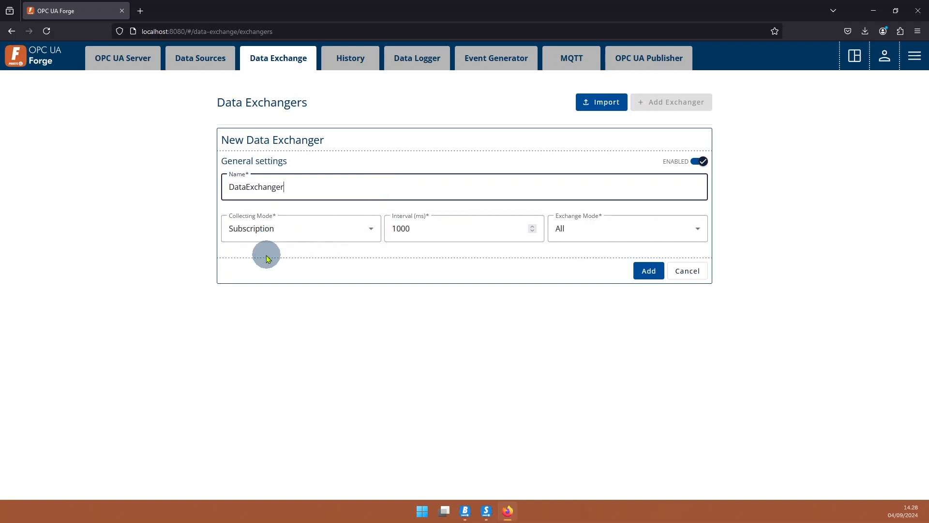
left_click(649, 271)
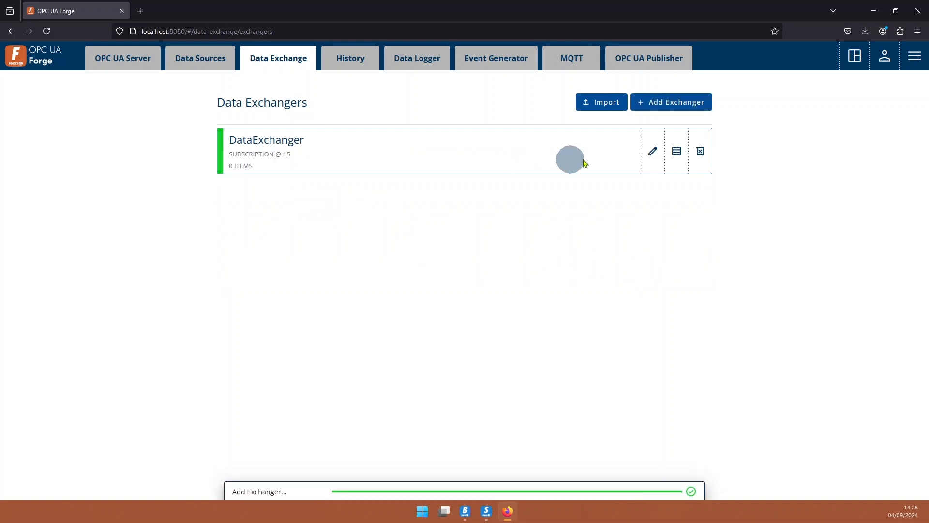
Create a new exchange item in DataExchanger with Sawtooth from the Simulation folder of SimulationServer@UADEMO as its source node.
left_click(675, 153)
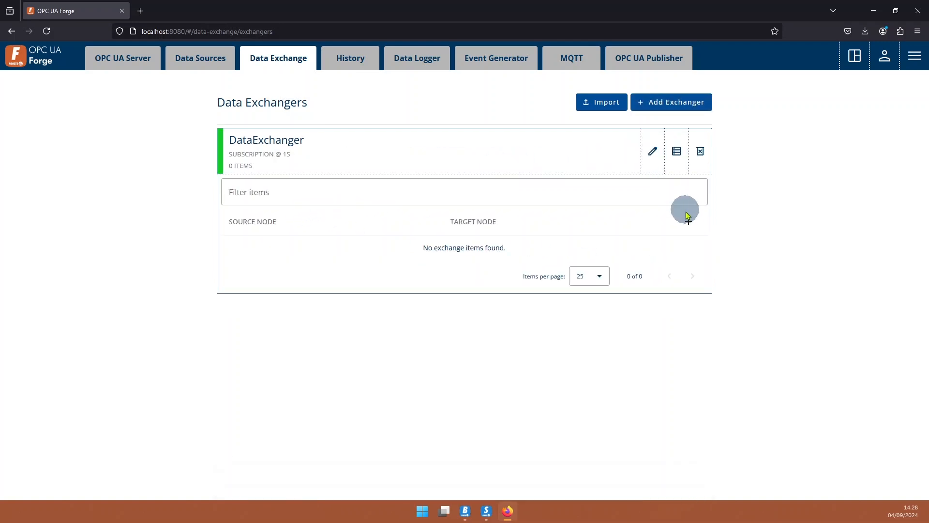
left_click(688, 224)
left_click(241, 244)
left_click(691, 244)
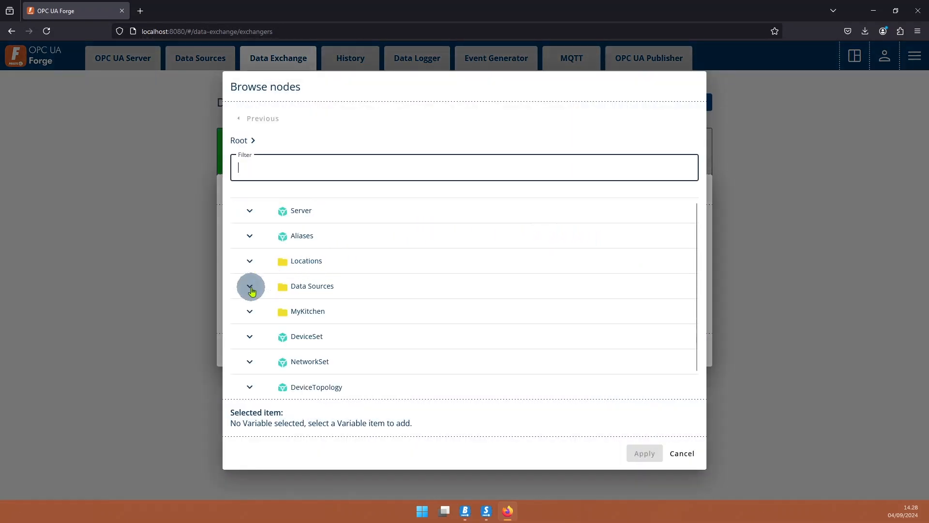
left_click(250, 289)
left_click(250, 212)
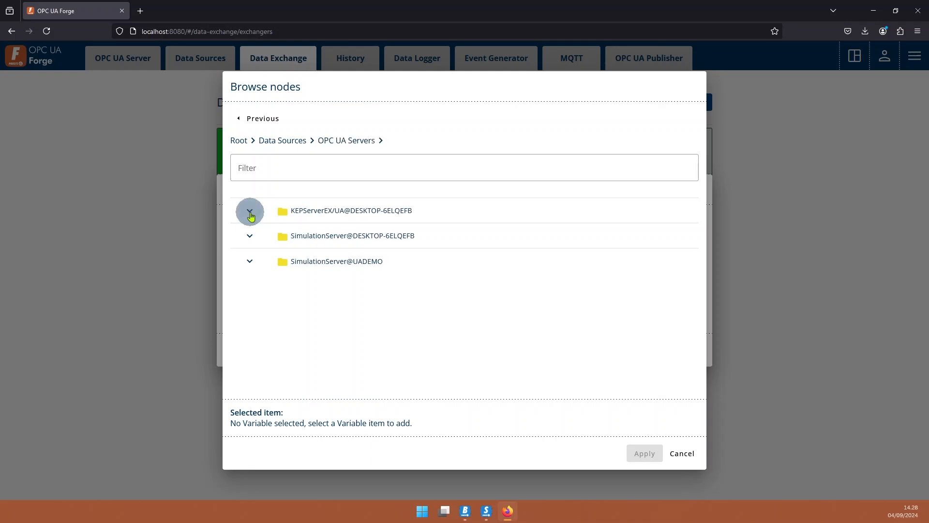
left_click(246, 265)
scroll(310, 239, "down", 1)
left_click(249, 353)
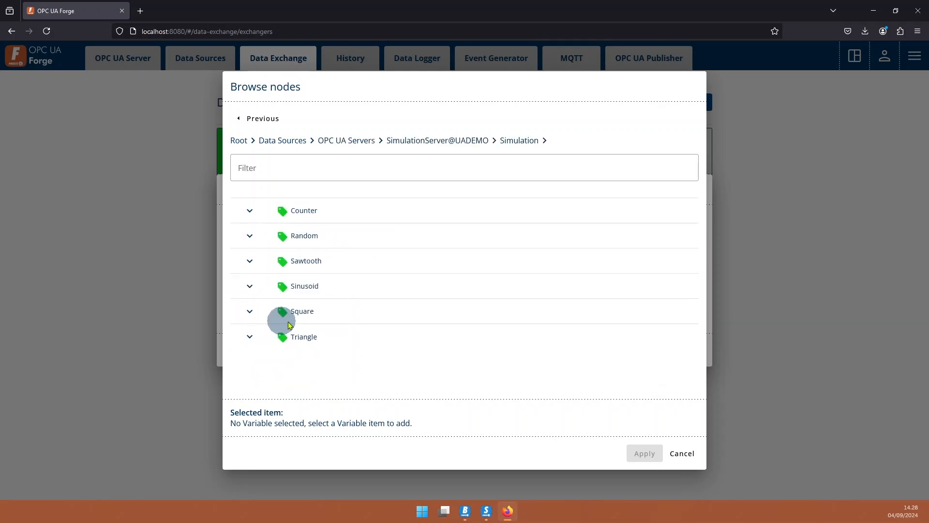
left_click(306, 261)
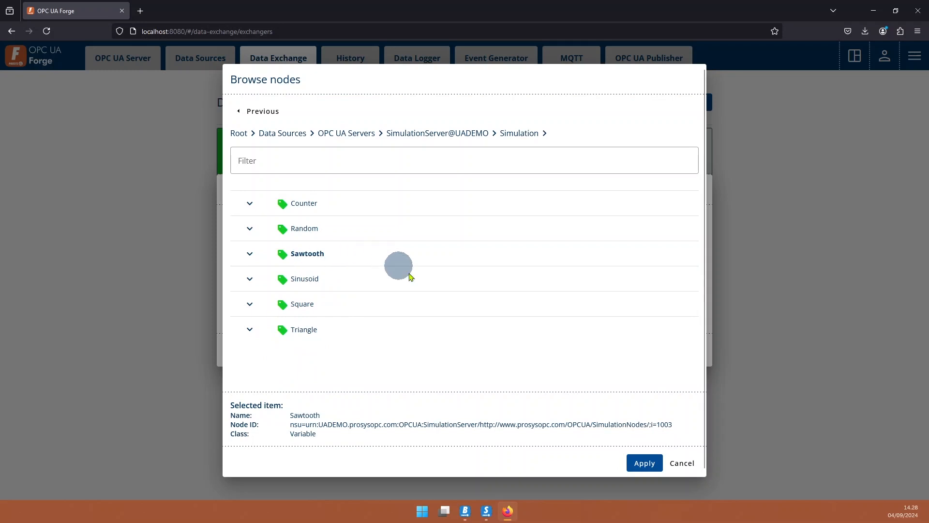
left_click(639, 463)
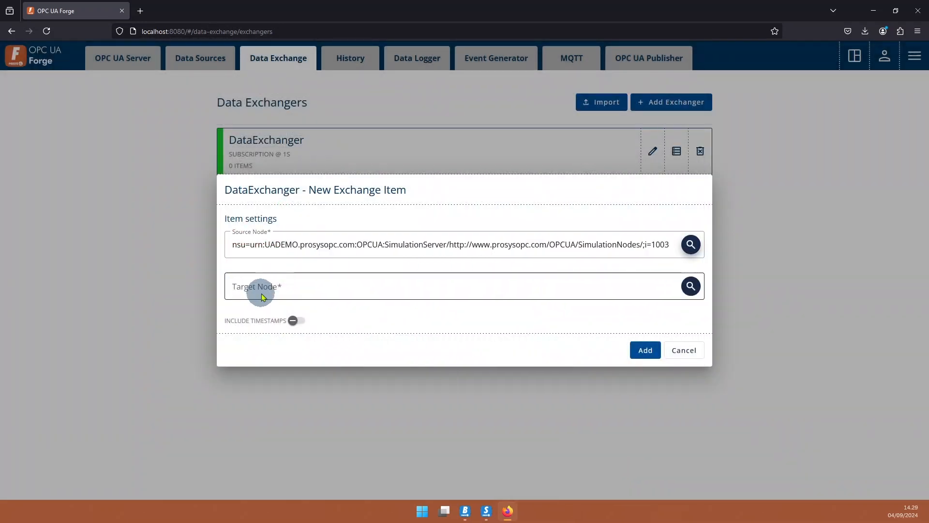
Set the target node to DoubleAnalogItem from StaticData > AnalogItems of SimulationServer@DESKTOP-6ELQEFB and add the exchange item.
left_click(690, 286)
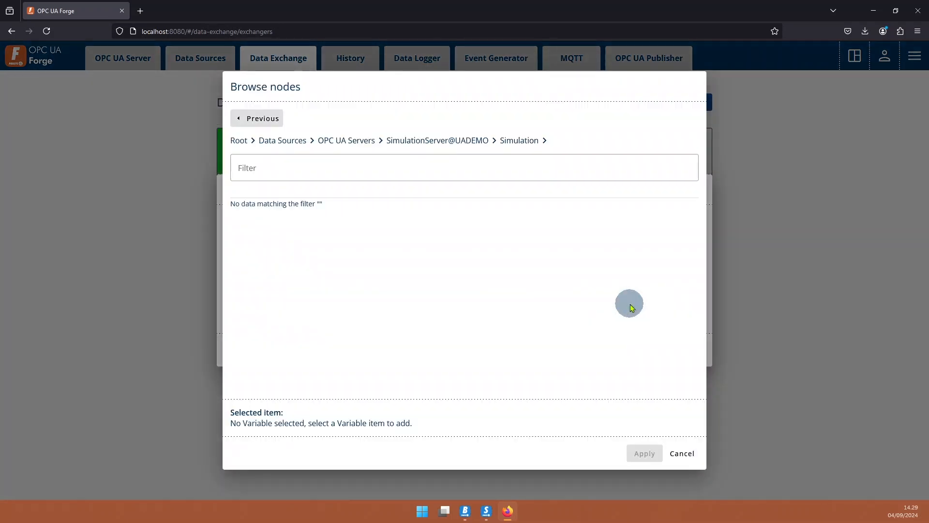
left_click(346, 140)
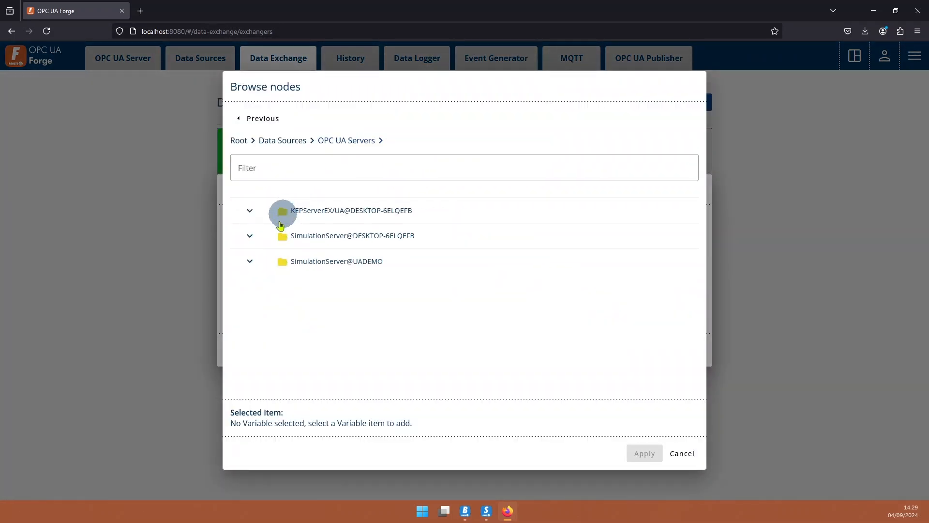
left_click(249, 237)
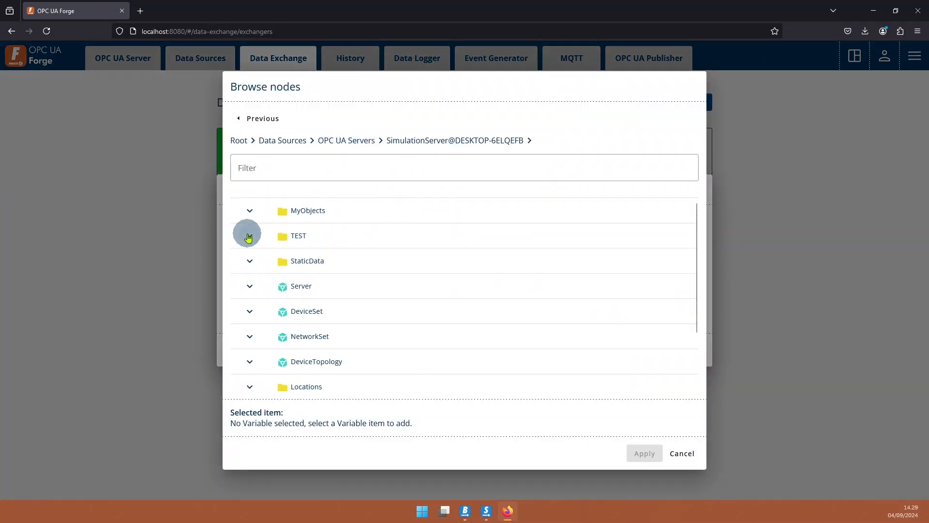
scroll(261, 242, "down", 2)
scroll(259, 242, "up", 2)
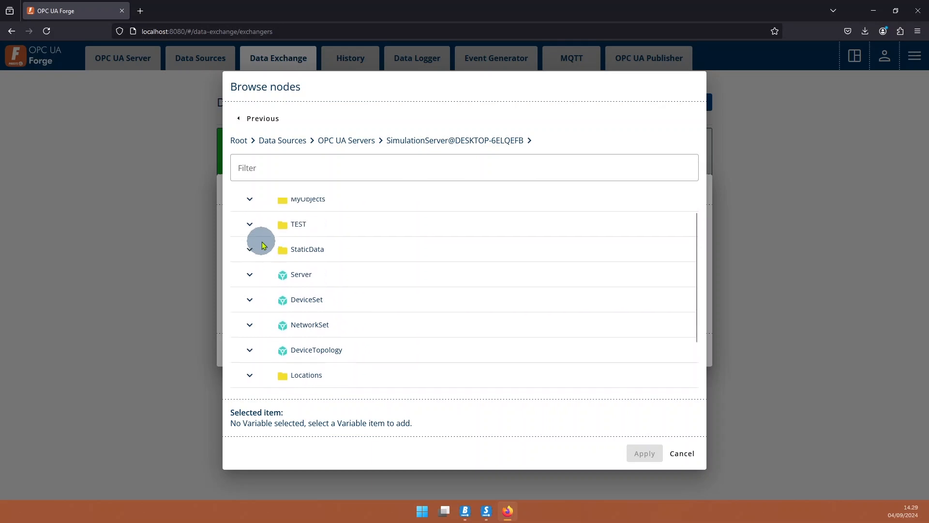
left_click(241, 261)
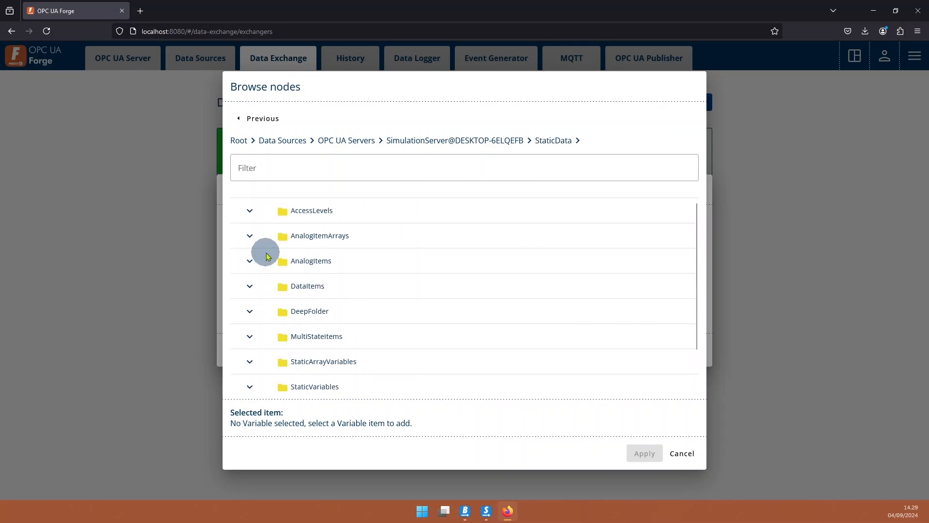
left_click(252, 263)
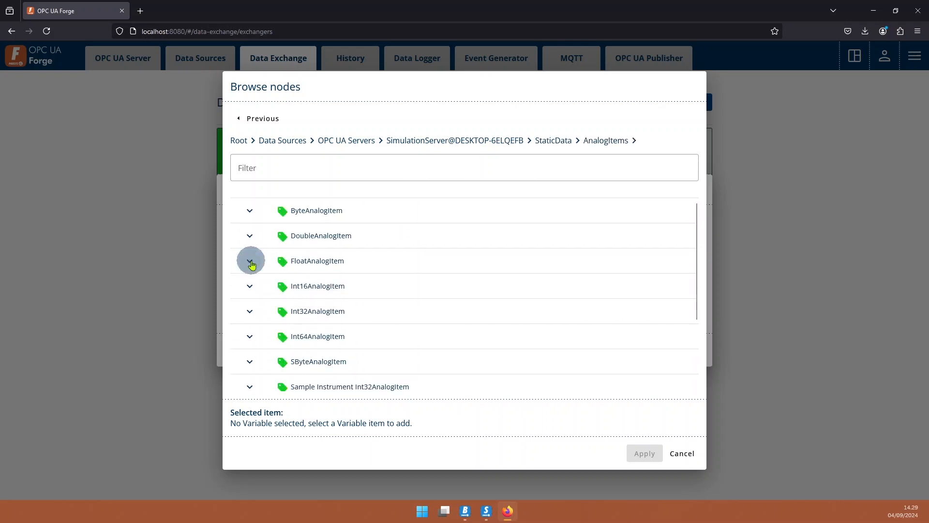
left_click(325, 236)
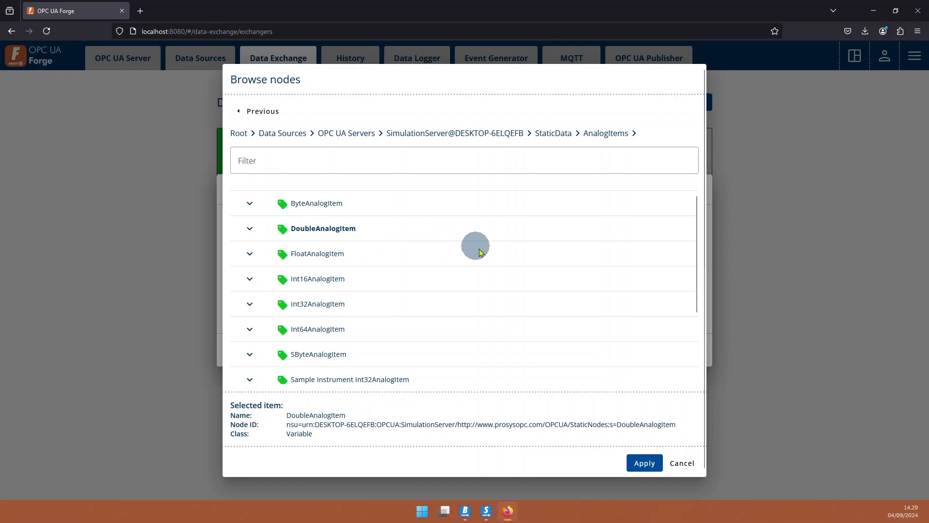
left_click(644, 463)
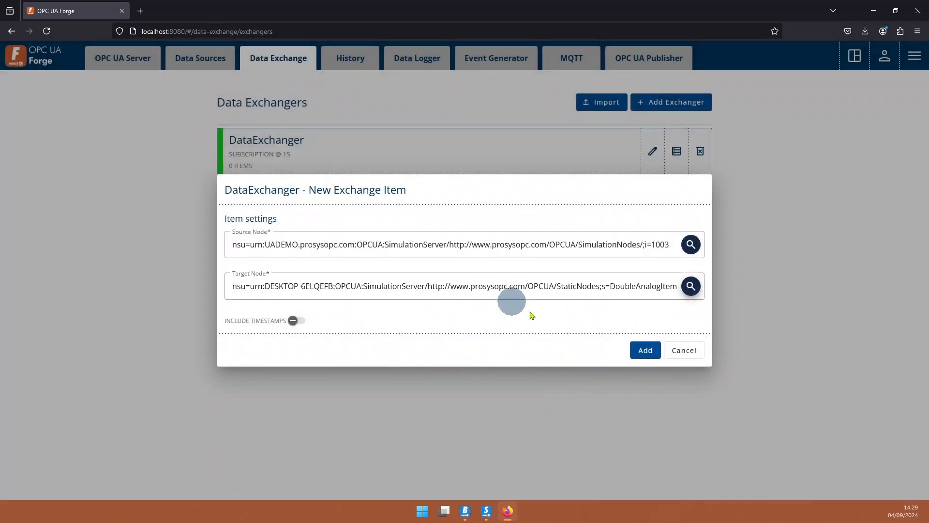
left_click(645, 351)
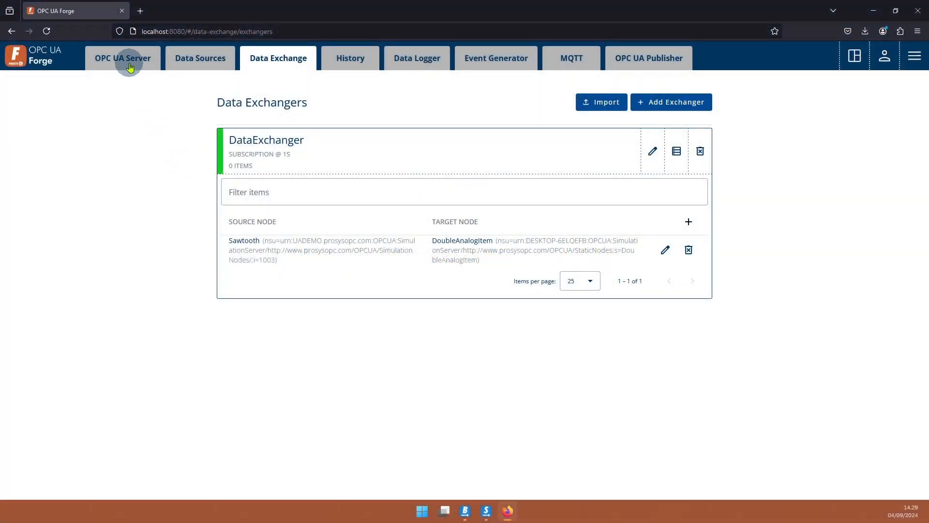
In the OPC UA Server address space, expand the Simulation folder of SimulationServer@UADEMO under Data Sources and select Sinusoid.
left_click(129, 68)
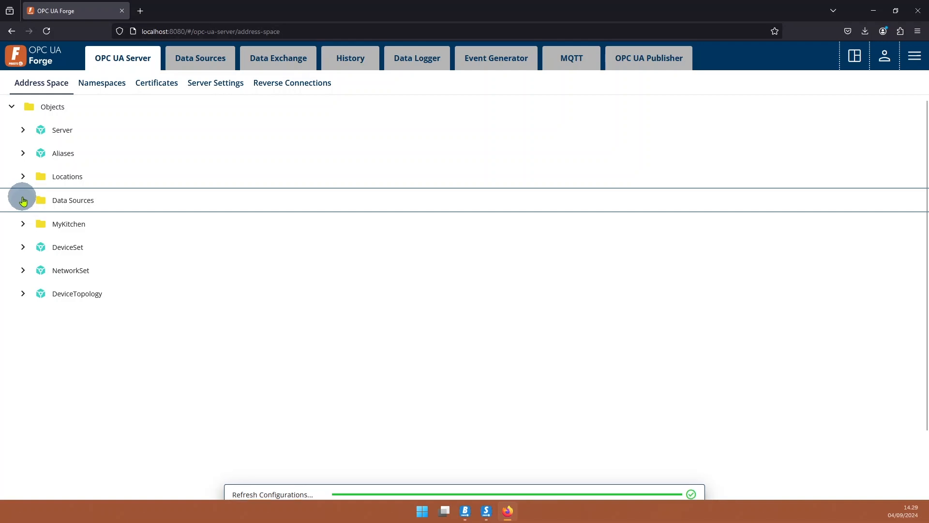
left_click(23, 200)
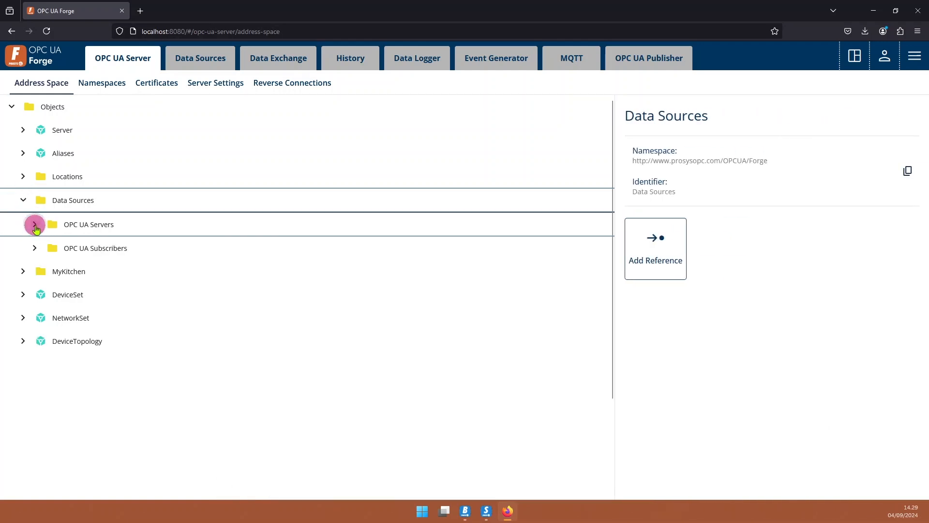
left_click(34, 225)
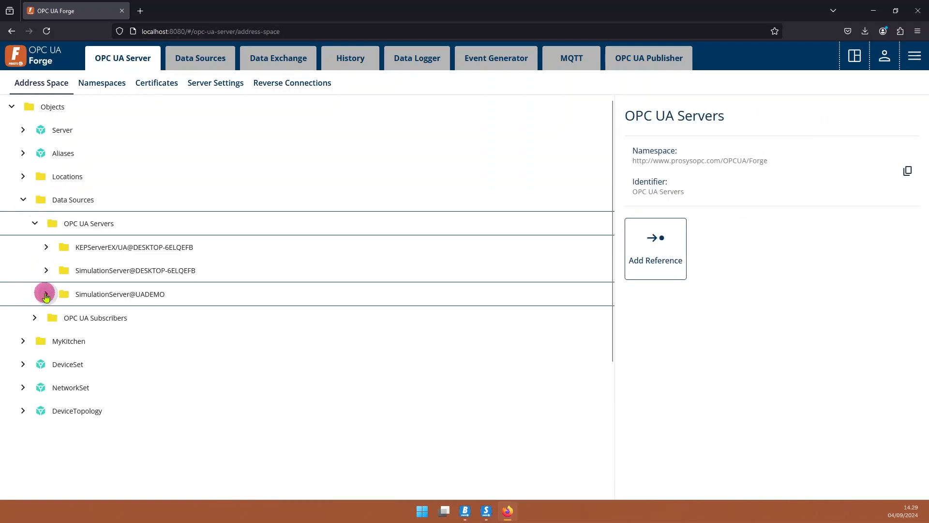
left_click(46, 295)
scroll(150, 265, "down", 5)
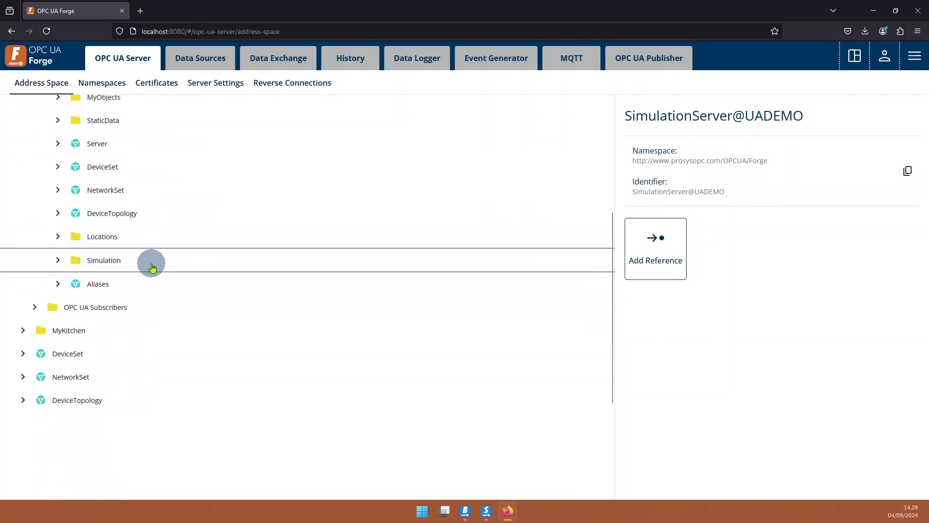
left_click(63, 234)
scroll(62, 252, "down", 1)
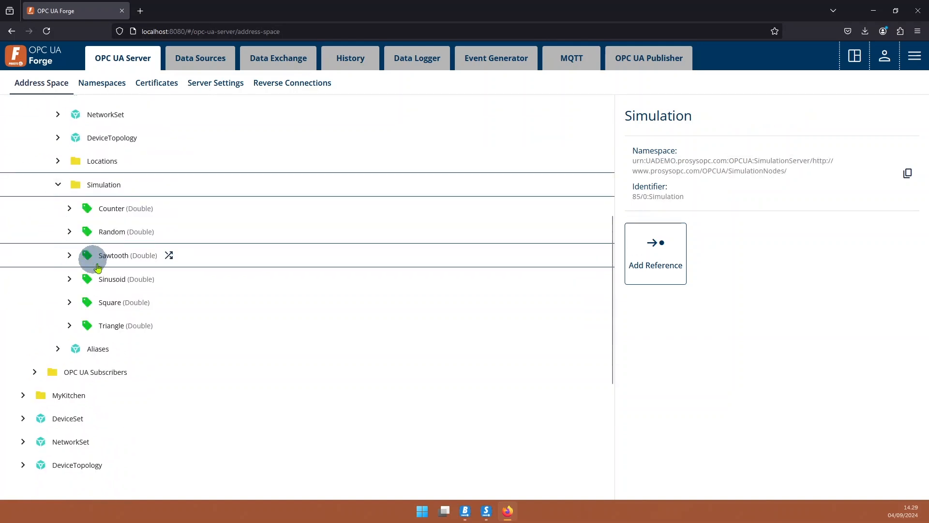
left_click(140, 284)
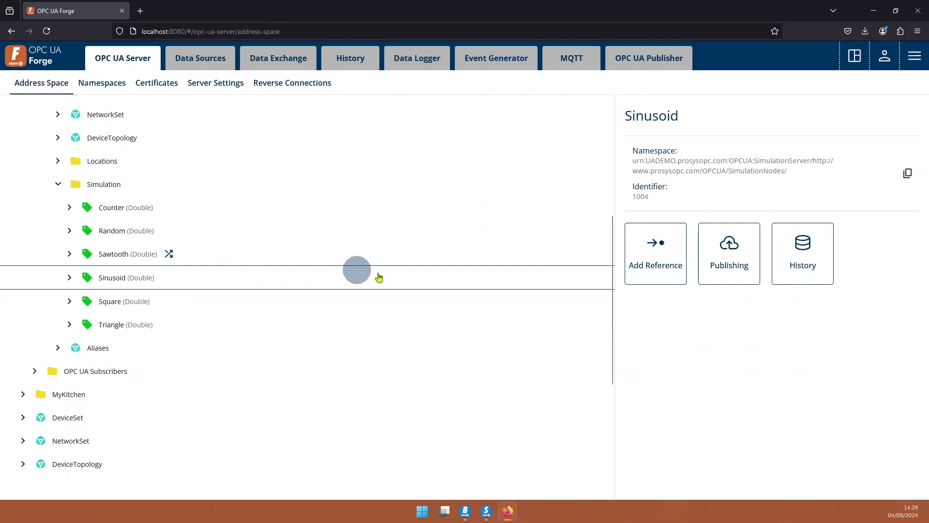
Start a new data exchange from the Sinusoid variable using the available exchanger DataExchanger.
right_click(142, 279)
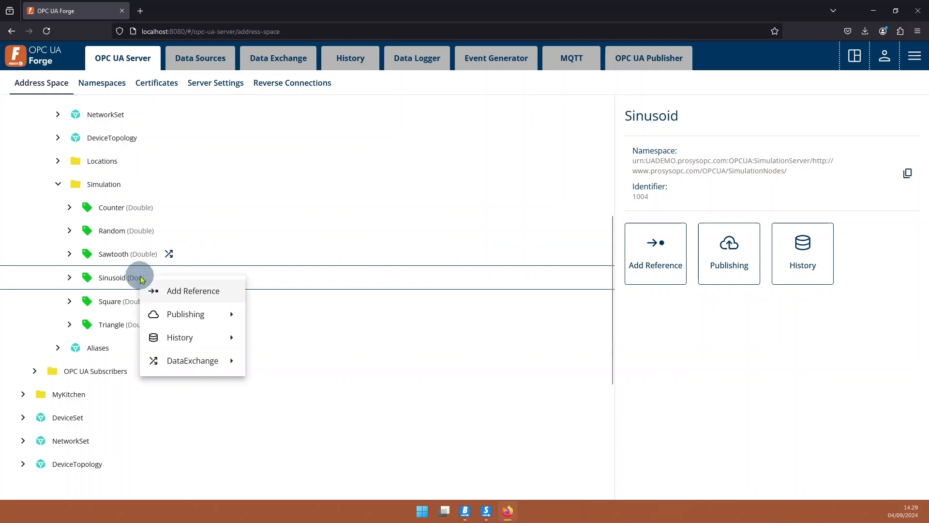
mouse_move(216, 366)
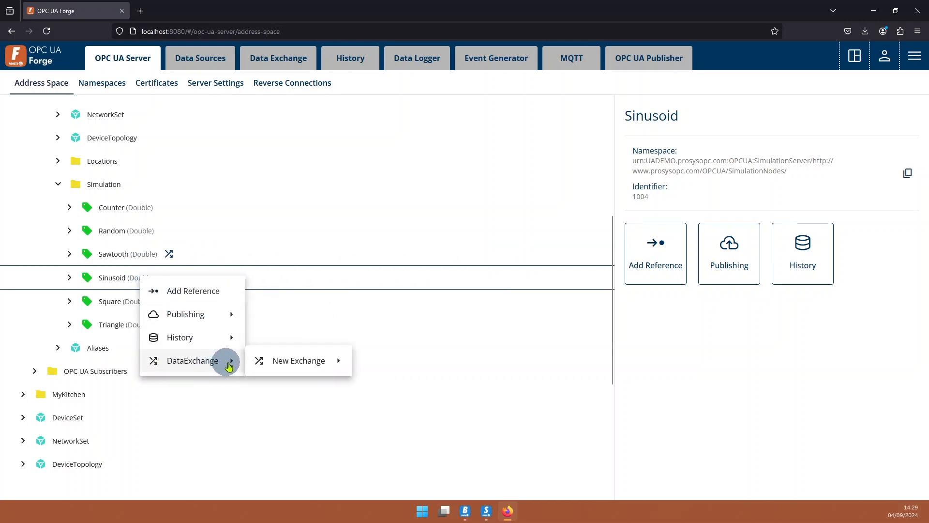
mouse_move(276, 362)
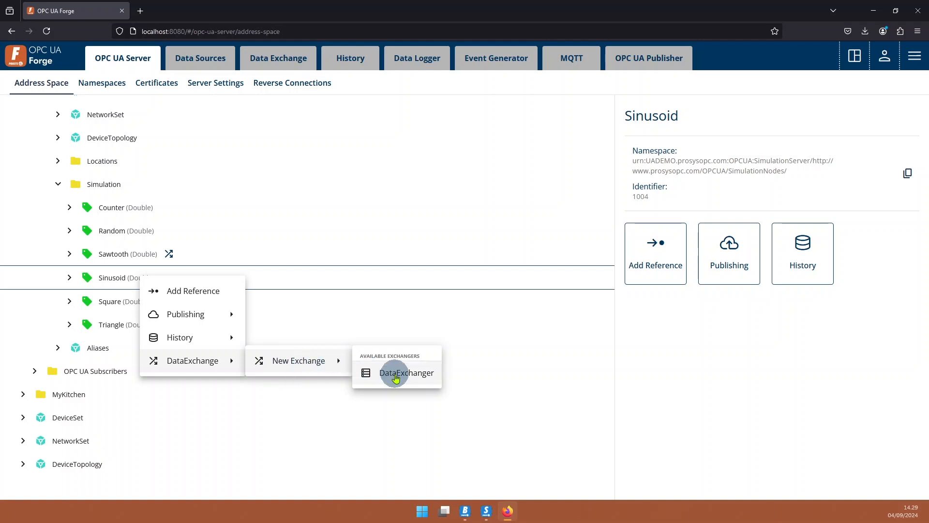
left_click(371, 372)
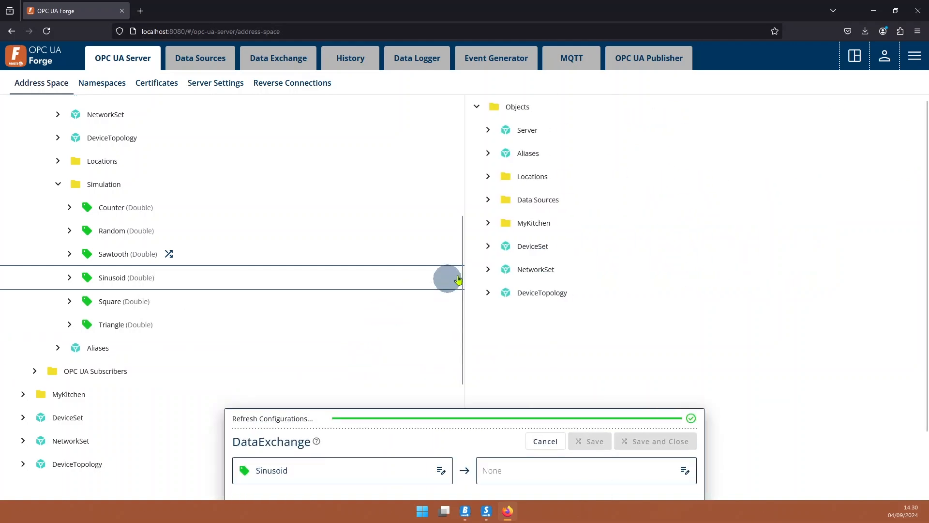
Choose FloatAnalogItem from StaticData > AnalogItems of SimulationServer@DESKTOP-6ELQEFB as the exchange target, keeping Sinusoid as the source.
left_click(488, 200)
left_click(499, 223)
left_click(512, 271)
scroll(516, 242, "down", 5)
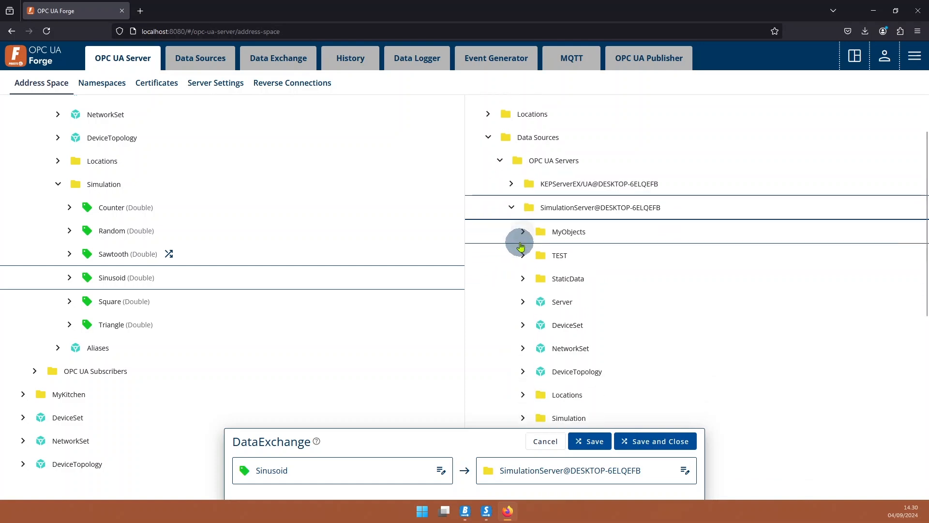
scroll(526, 245, "down", 1)
scroll(525, 239, "up", 1)
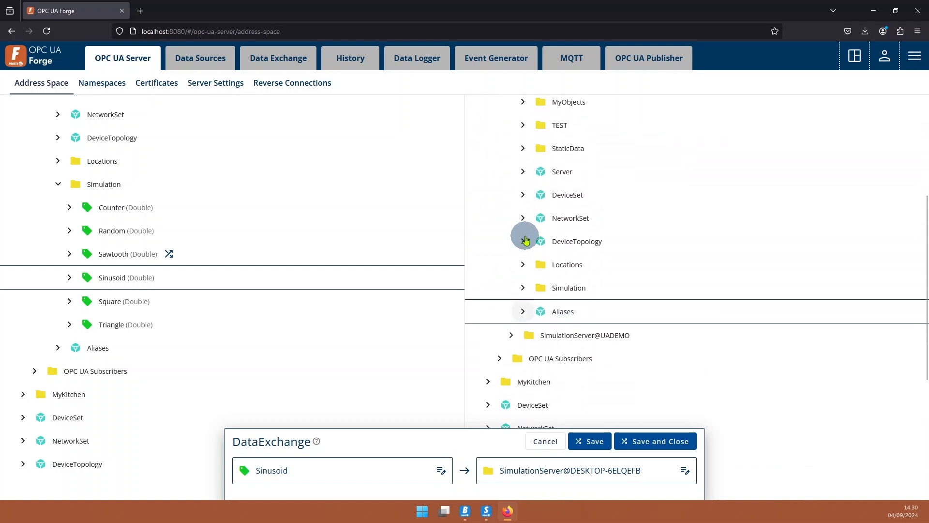
left_click(522, 150)
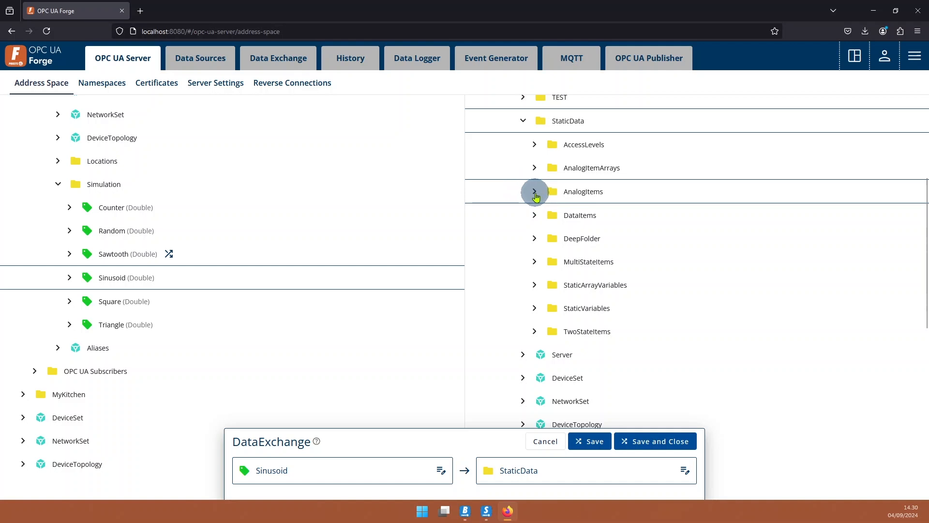
left_click(534, 192)
left_click(602, 264)
left_click(101, 285)
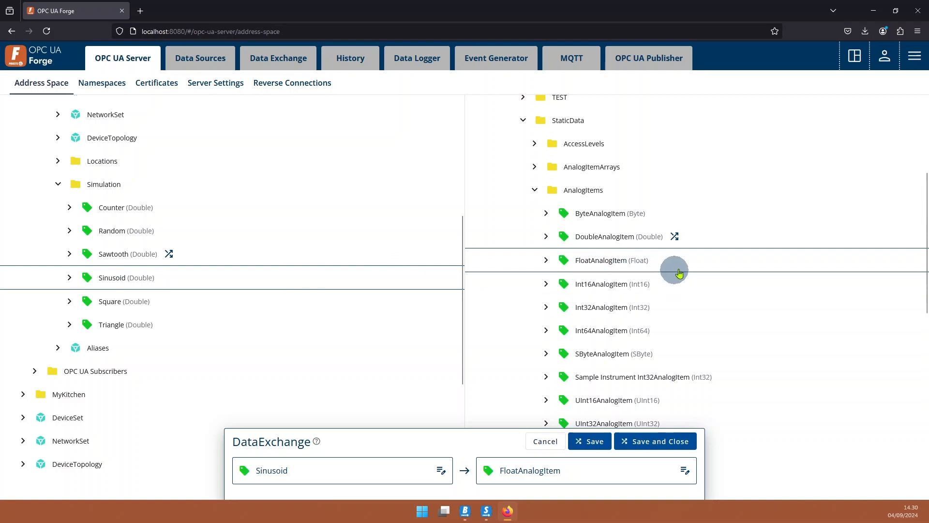
Save the data exchange from Sinusoid to FloatAnalogItem and close its editor.
left_click(670, 442)
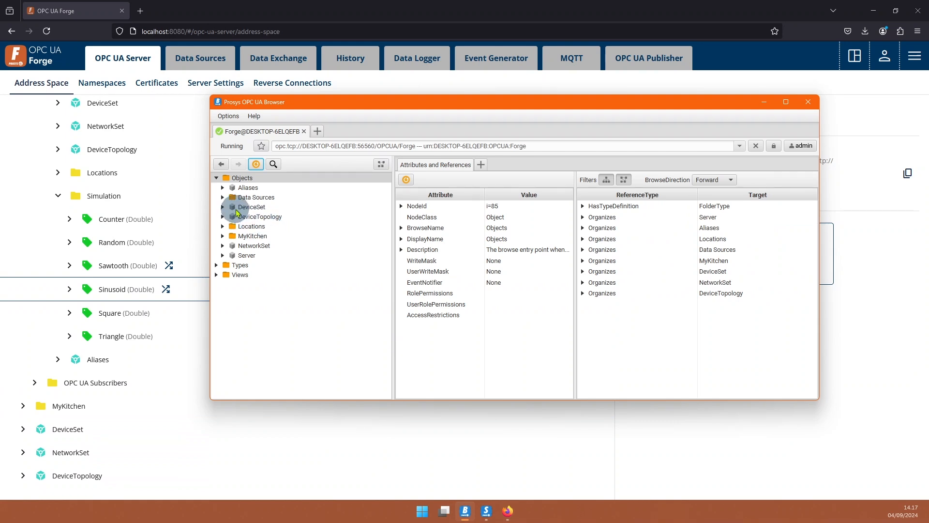
In Prosys OPC UA Browser, monitor DoubleAnalogItem and FloatAnalogItem from StaticData > AnalogItems of SimulationServer@DESKTOP-6ELQEFB under Data Sources > OPC UA Servers.
left_click(223, 197)
left_click(229, 207)
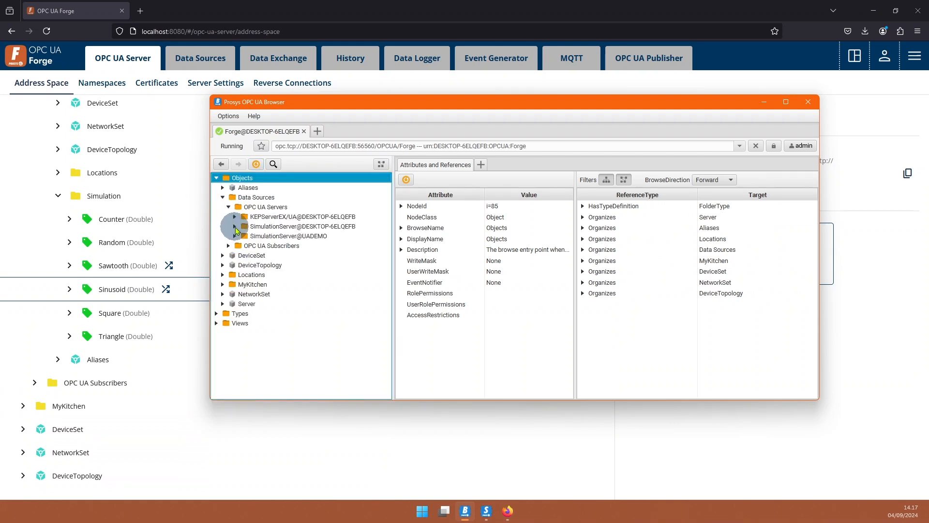
left_click(235, 226)
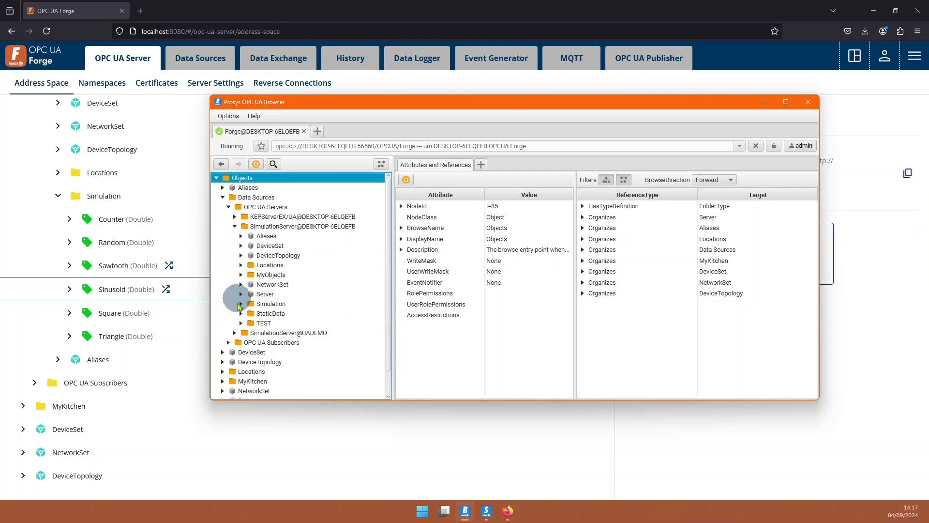
left_click(241, 314)
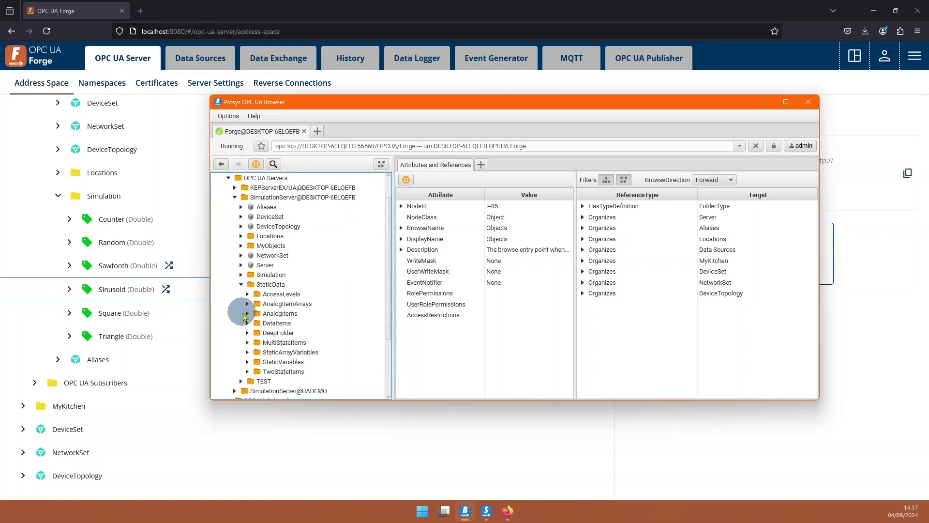
left_click(247, 313)
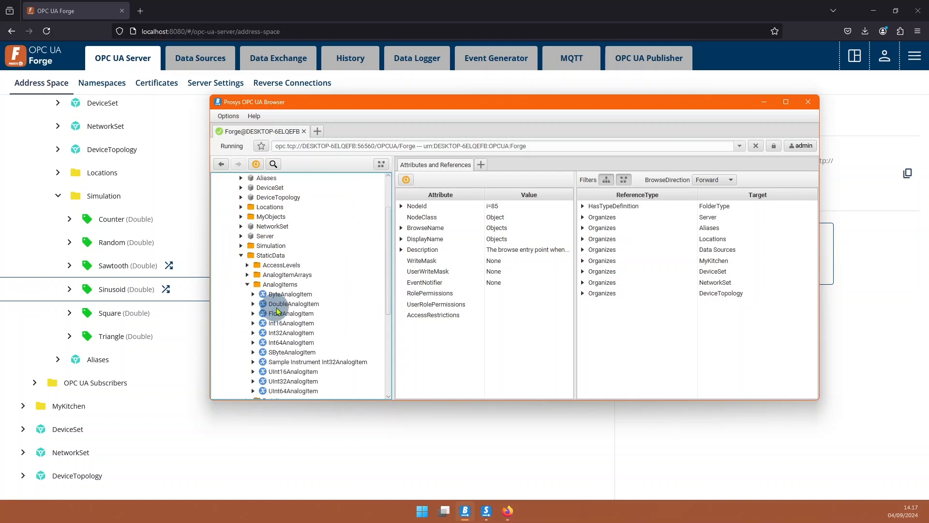
left_click(288, 305)
left_click(290, 313, "ctrl")
right_click(292, 314)
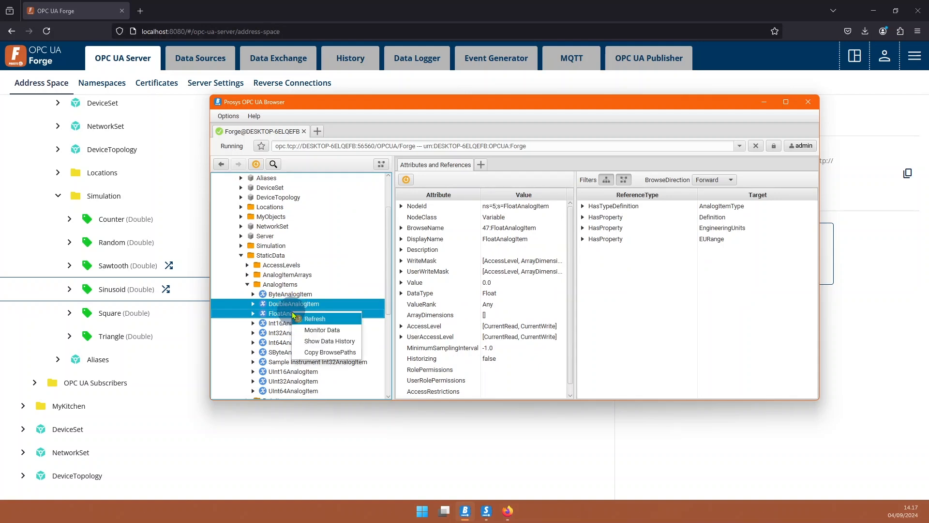
left_click(335, 334)
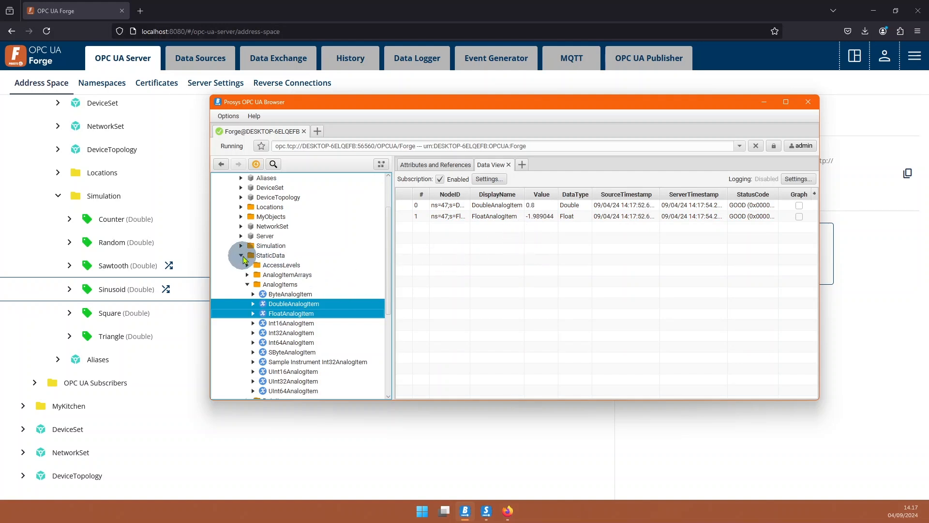
Add the source variables Sawtooth and Sinusoid from the Simulation folder of SimulationServer@UADEMO to the monitored data.
scroll(241, 256, "up", 2)
scroll(237, 252, "down", 7)
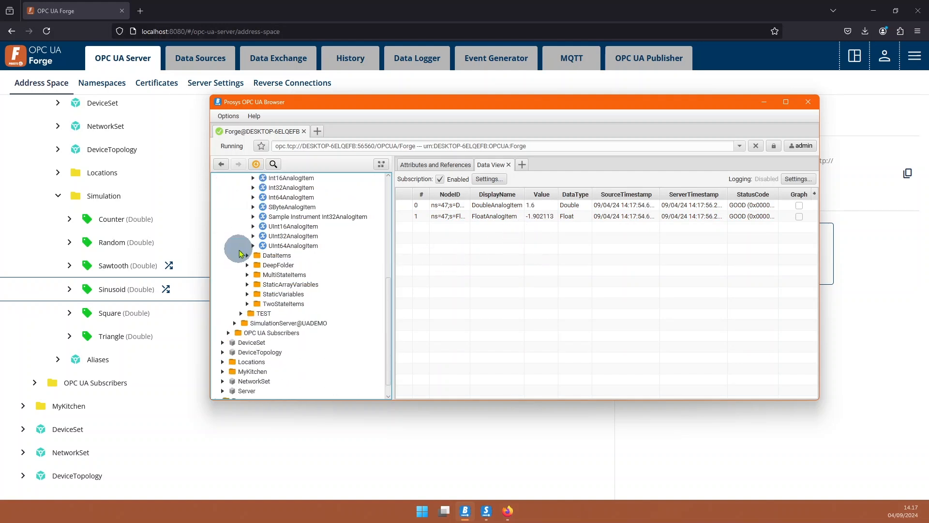
left_click(234, 324)
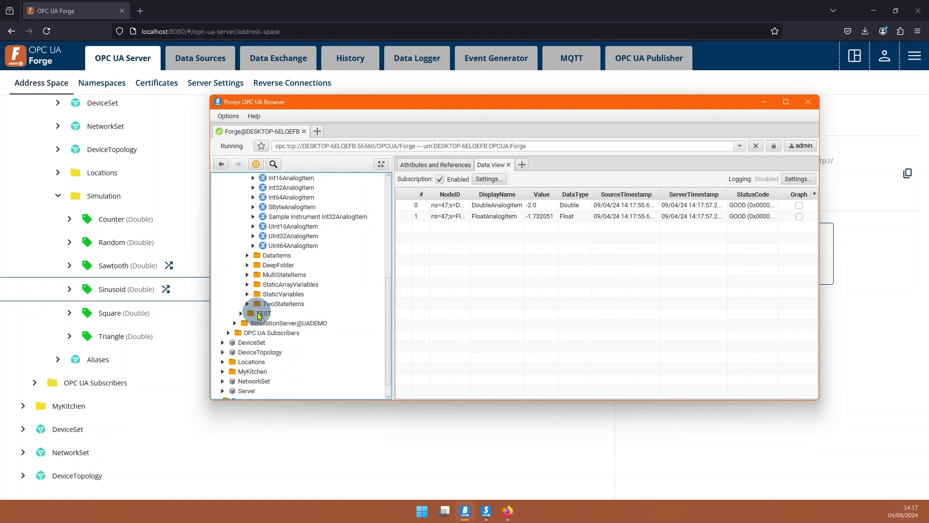
left_click(241, 313)
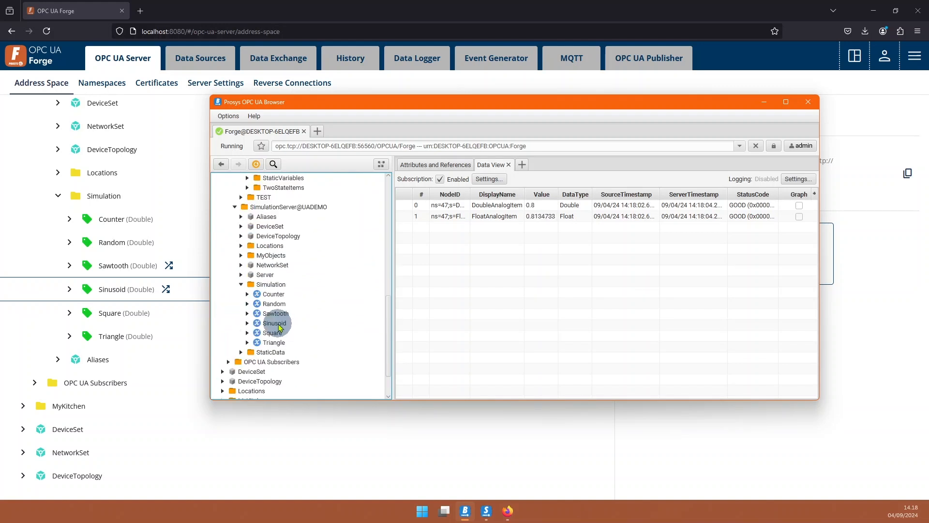
left_click(277, 322)
left_click(276, 313, "ctrl")
right_click(283, 316)
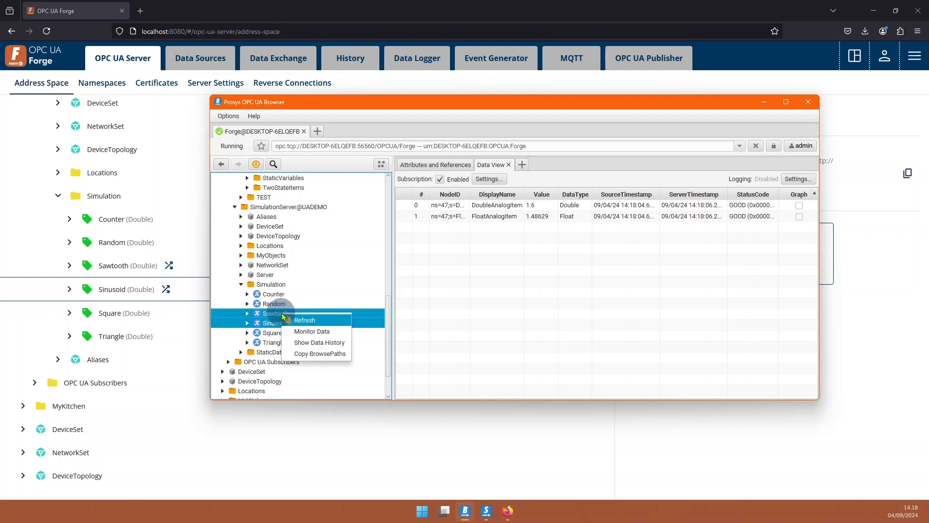
left_click(335, 334)
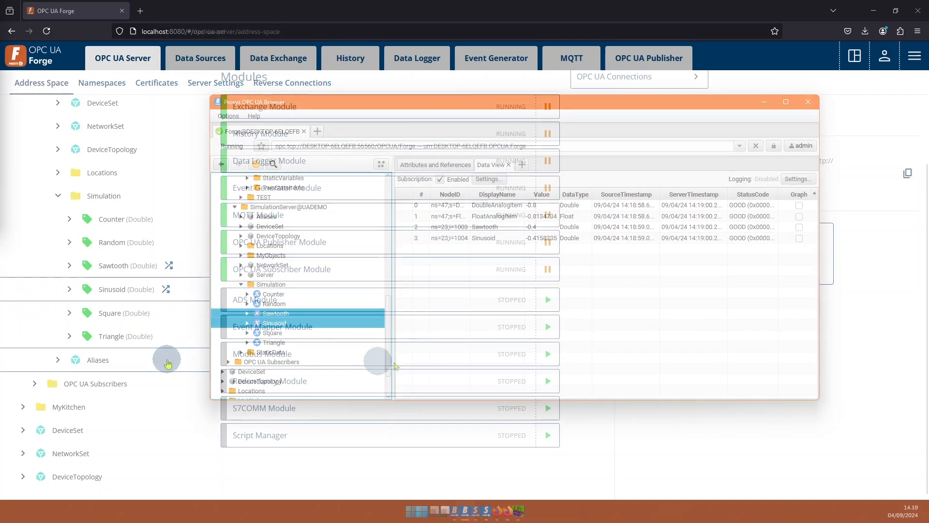
In OPC UA Forge, start the Modbus Module and add a variable named Var-1 to the Holding Registers of MyModbusSimulator.
left_click(545, 353)
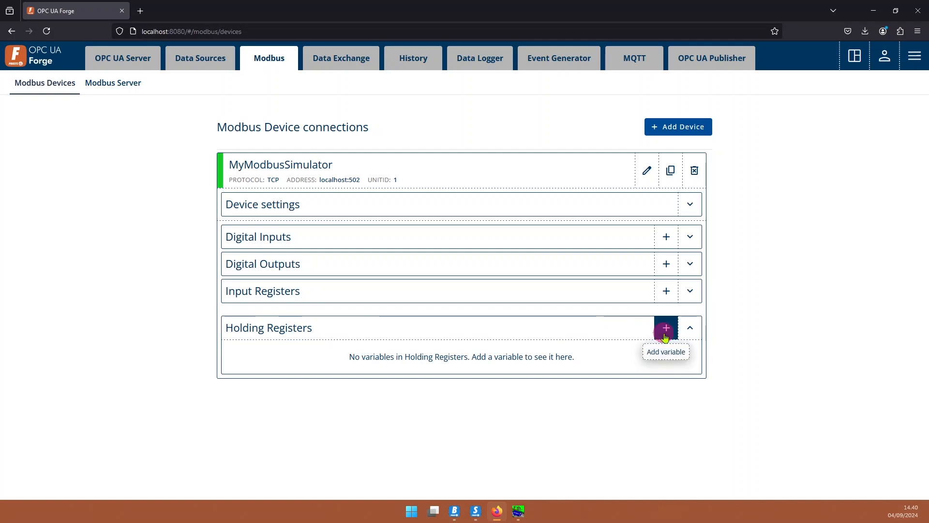
left_click(665, 328)
left_click(428, 164)
type("Var-1")
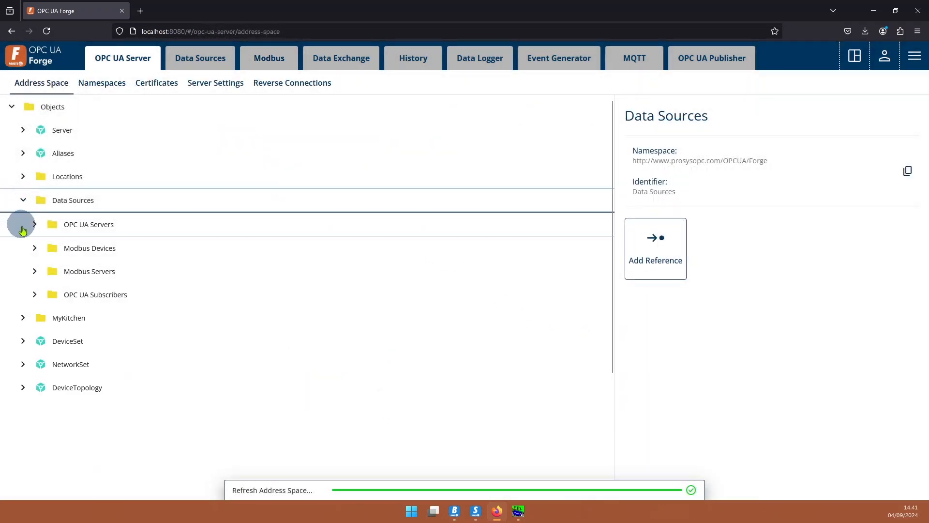
Expand Modbus Devices and the device inside it under Data Sources in the OPC UA Server address space.
left_click(32, 252)
left_click(46, 266)
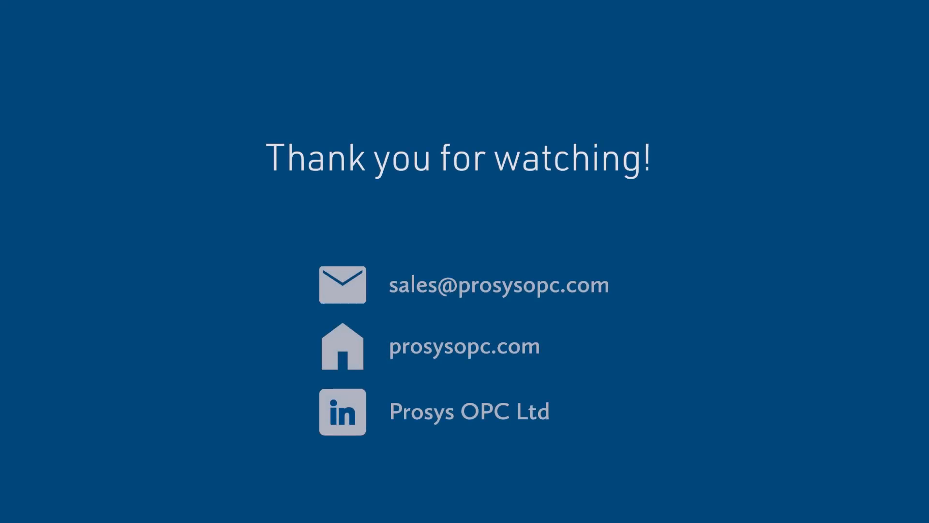